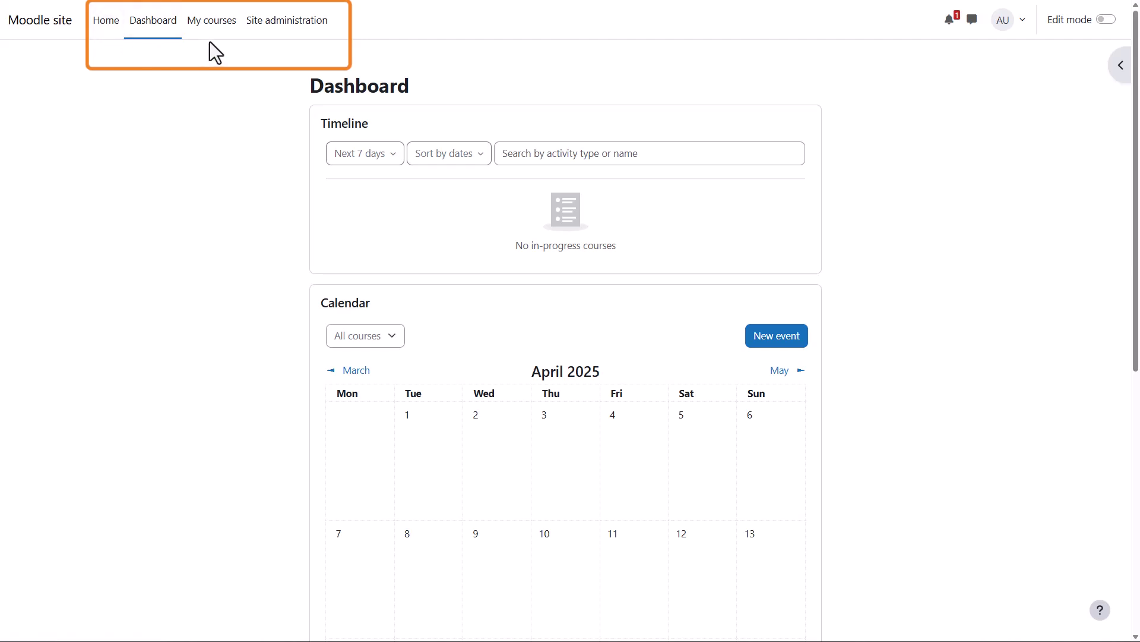
# - Enter Site administration and view the Register your site page before returning to General
pyautogui.click(294, 28)
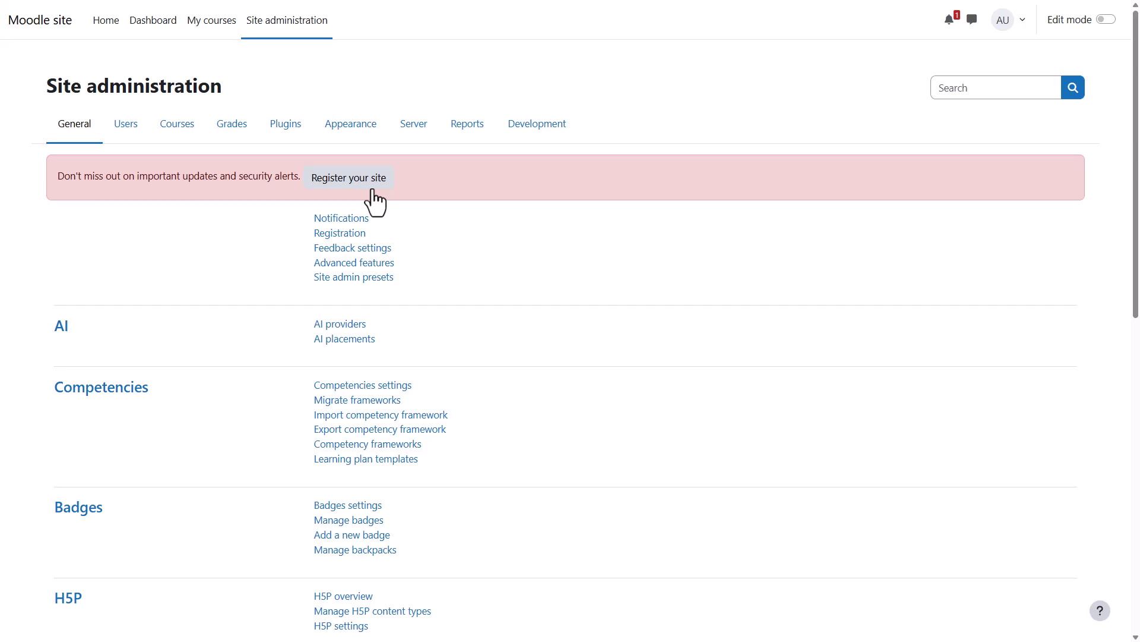
pyautogui.click(349, 177)
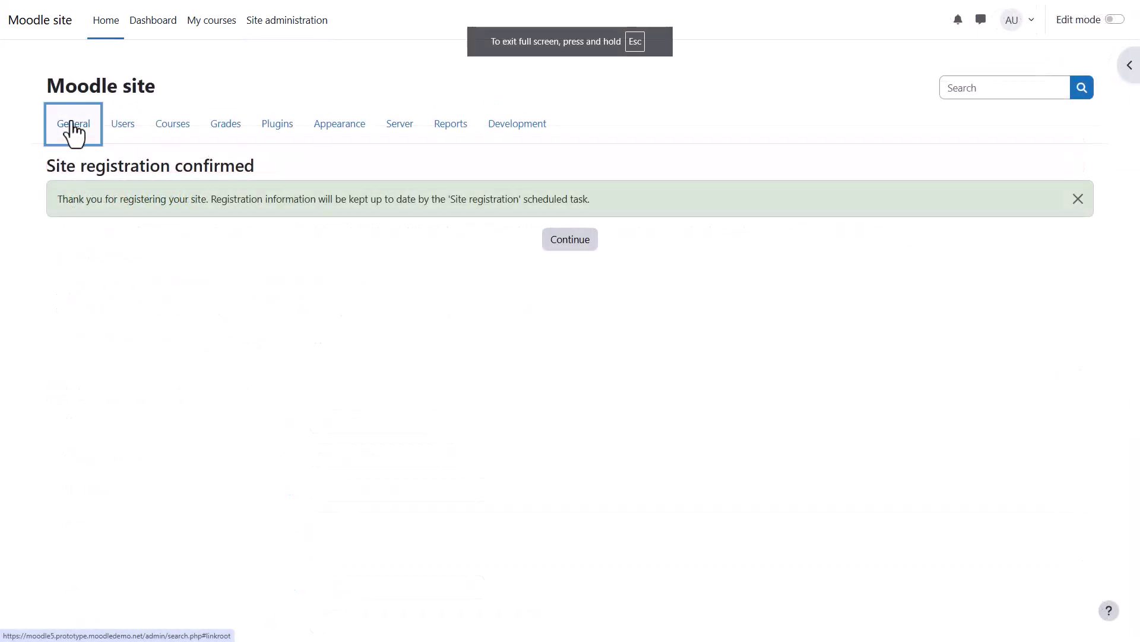
pyautogui.click(73, 128)
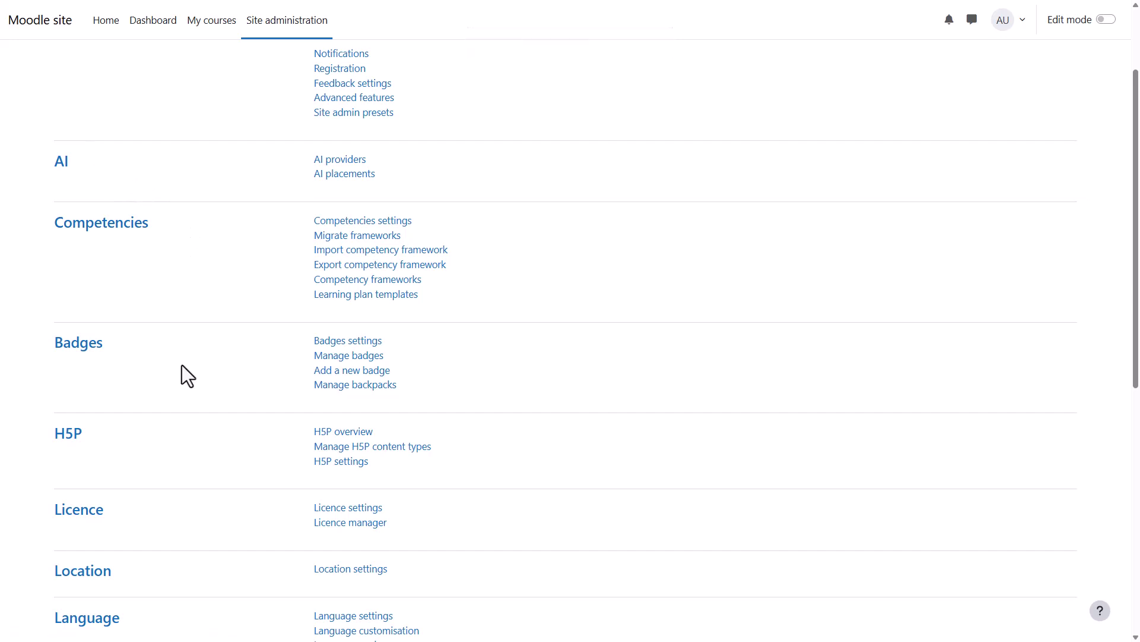
# - Scroll through the General settings links from AI and Competencies down to MoodleNet
pyautogui.scroll(-2, 175, 376)
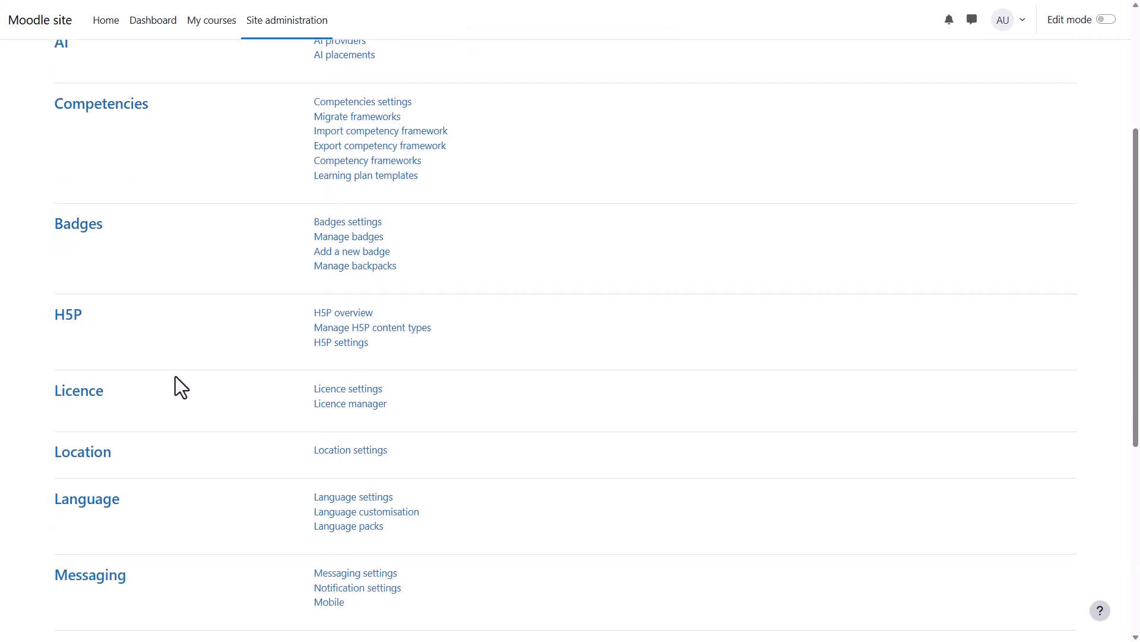
pyautogui.scroll(-1, 175, 377)
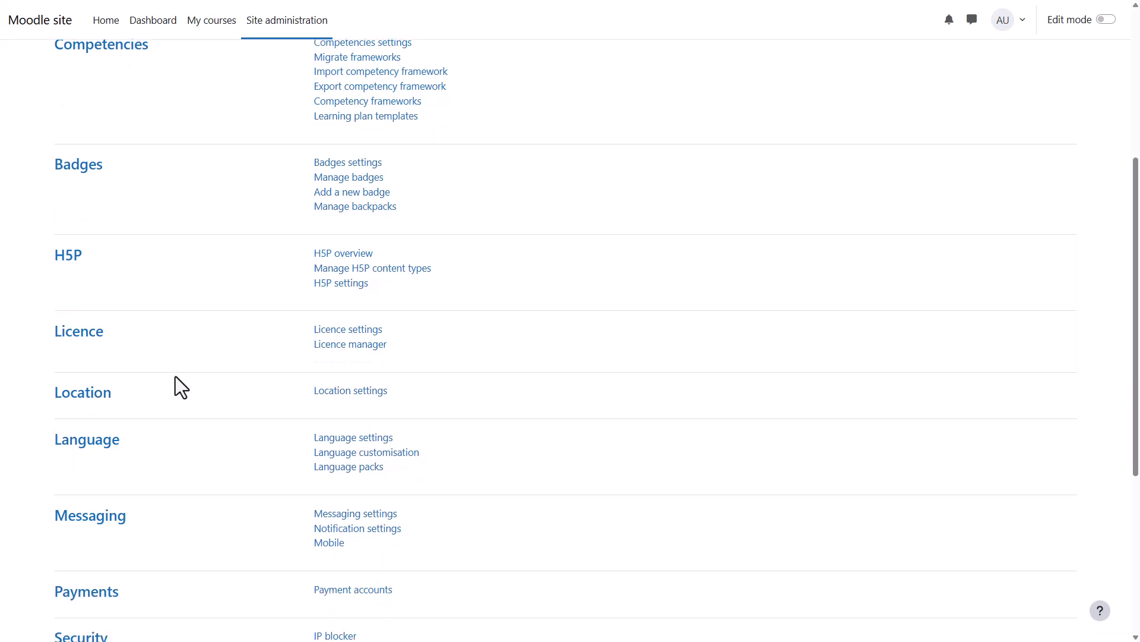
pyautogui.scroll(-2, 176, 376)
pyautogui.scroll(-1, 176, 376)
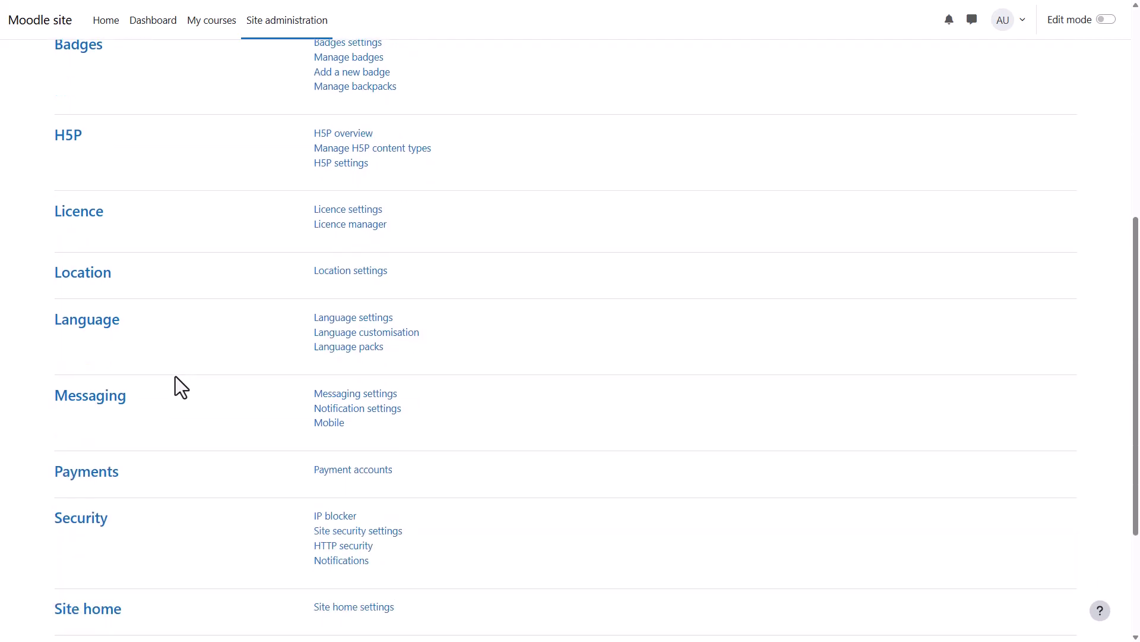
pyautogui.scroll(-1, 181, 387)
pyautogui.scroll(-1, 176, 376)
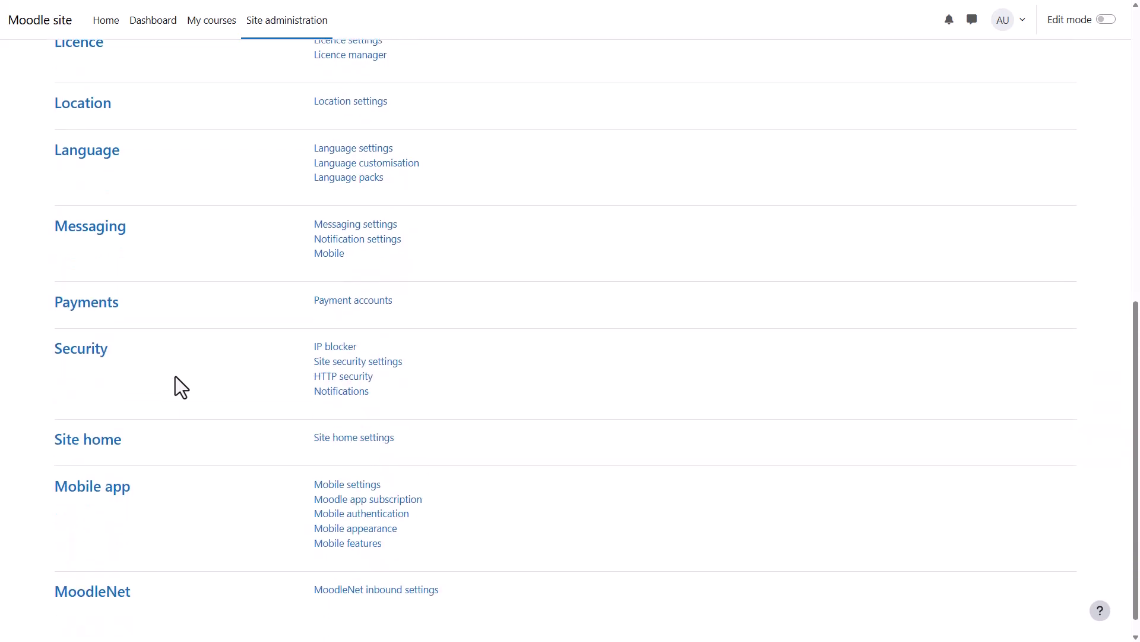
pyautogui.scroll(-1, 176, 376)
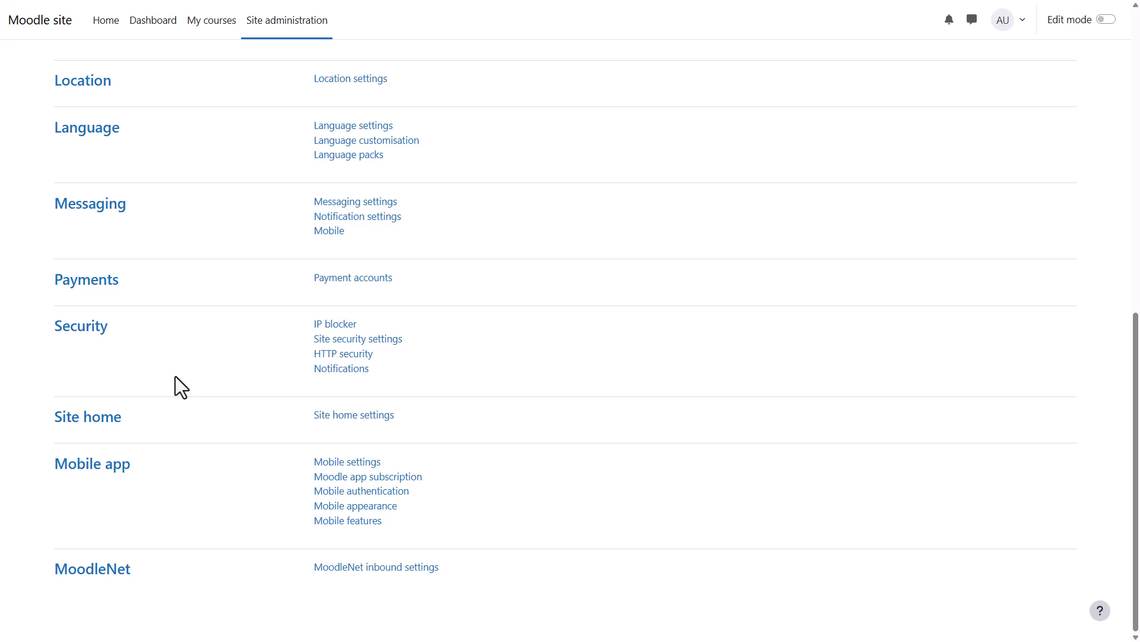
pyautogui.scroll(10, 175, 378)
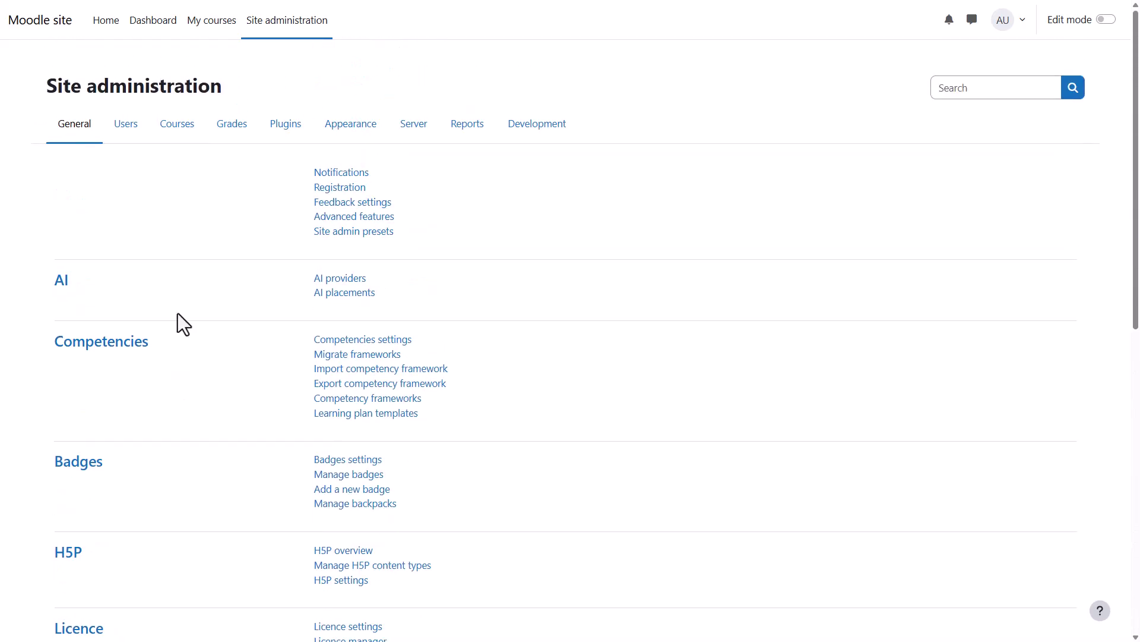
# - Review the Users tab's Accounts, Permissions and Privacy and policies links, then switch to Courses
pyautogui.click(126, 127)
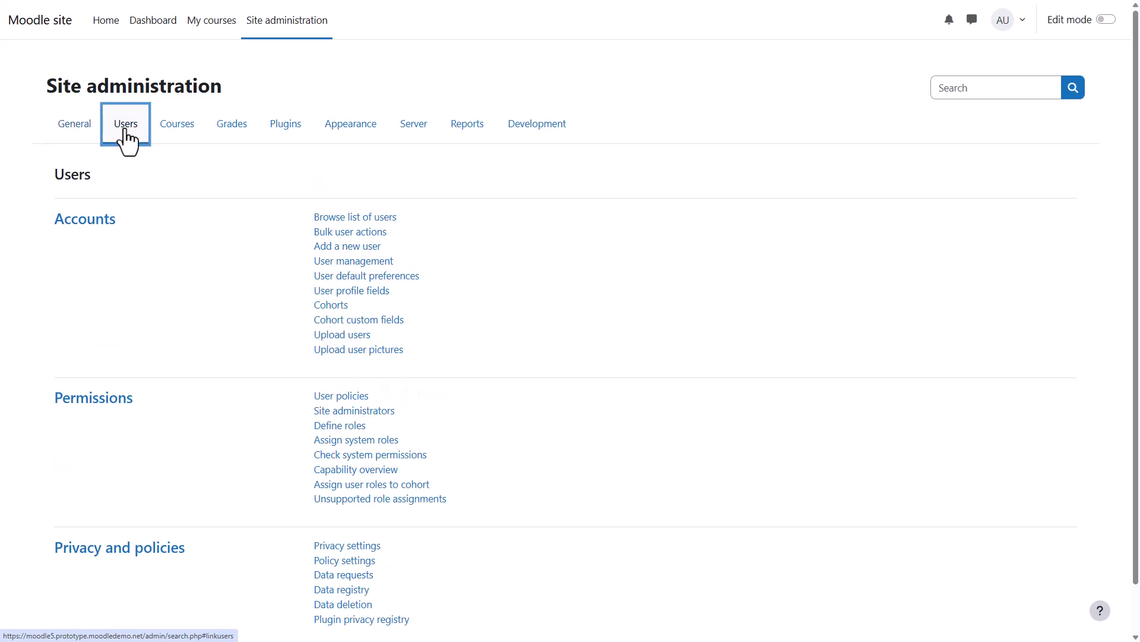
pyautogui.scroll(-1, 167, 228)
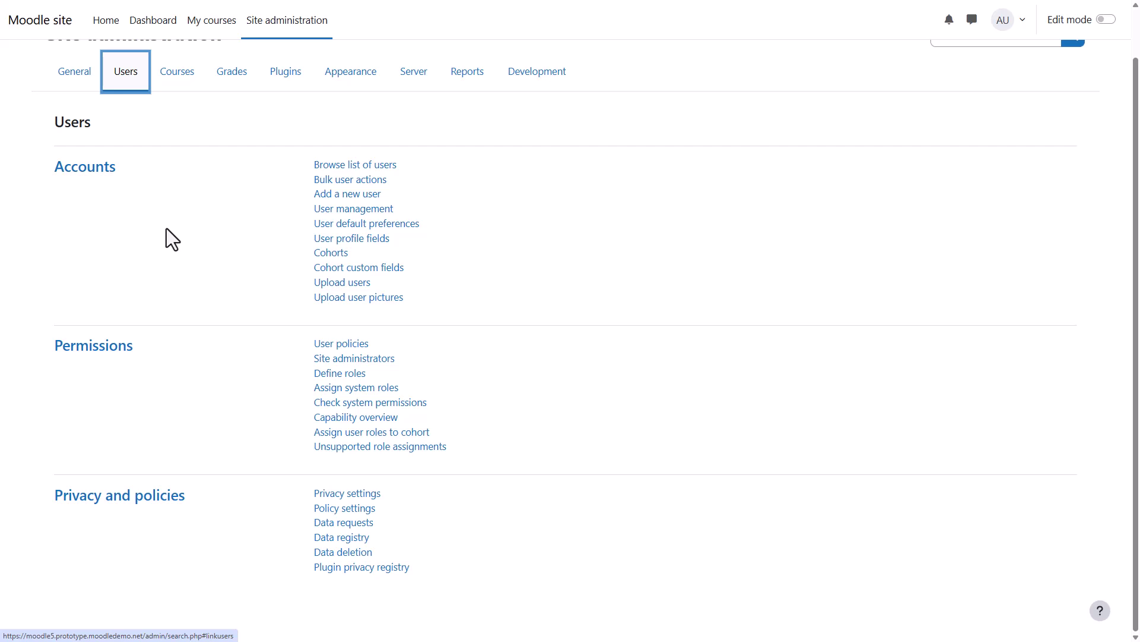
pyautogui.scroll(1, 167, 229)
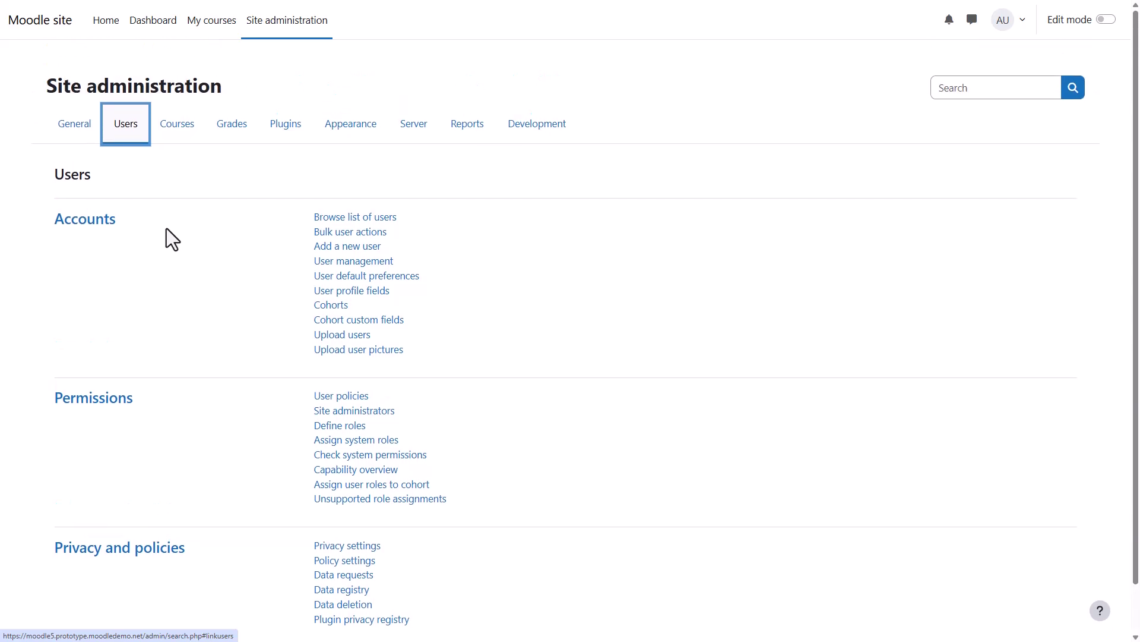
pyautogui.click(176, 133)
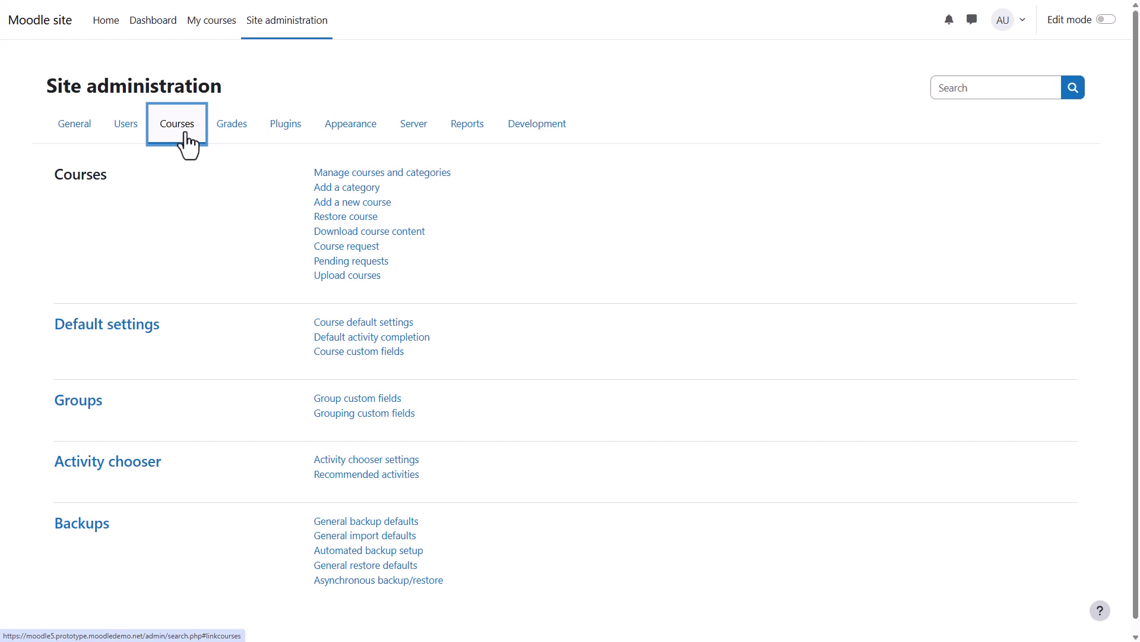
# - View the Grades links, scroll through the Plugins links, then show the Appearance links
pyautogui.click(225, 130)
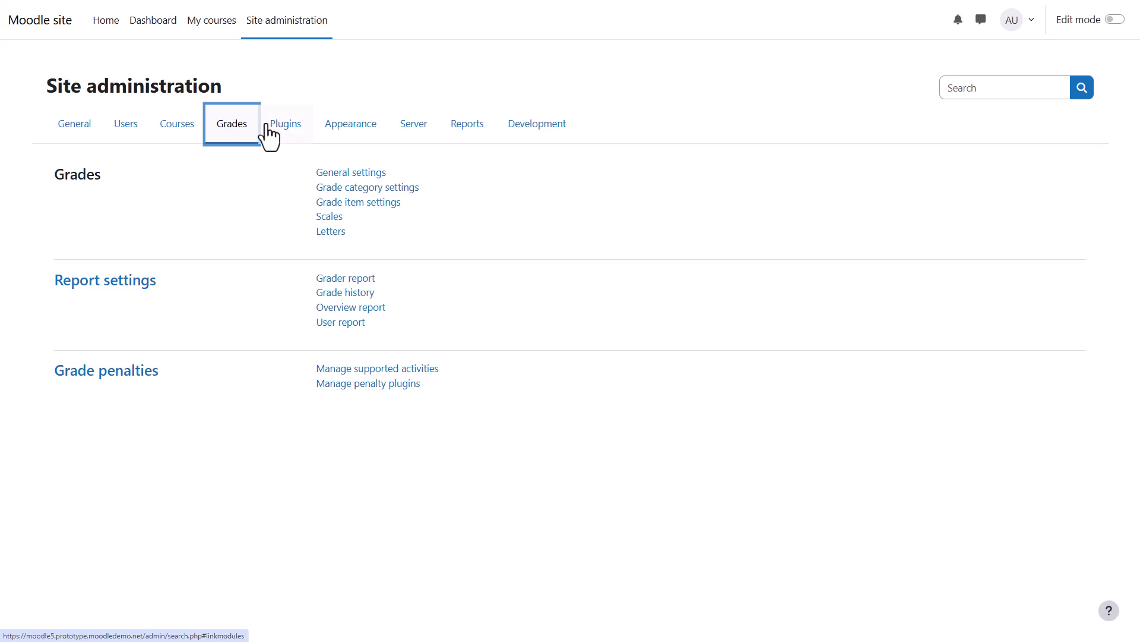
pyautogui.click(295, 135)
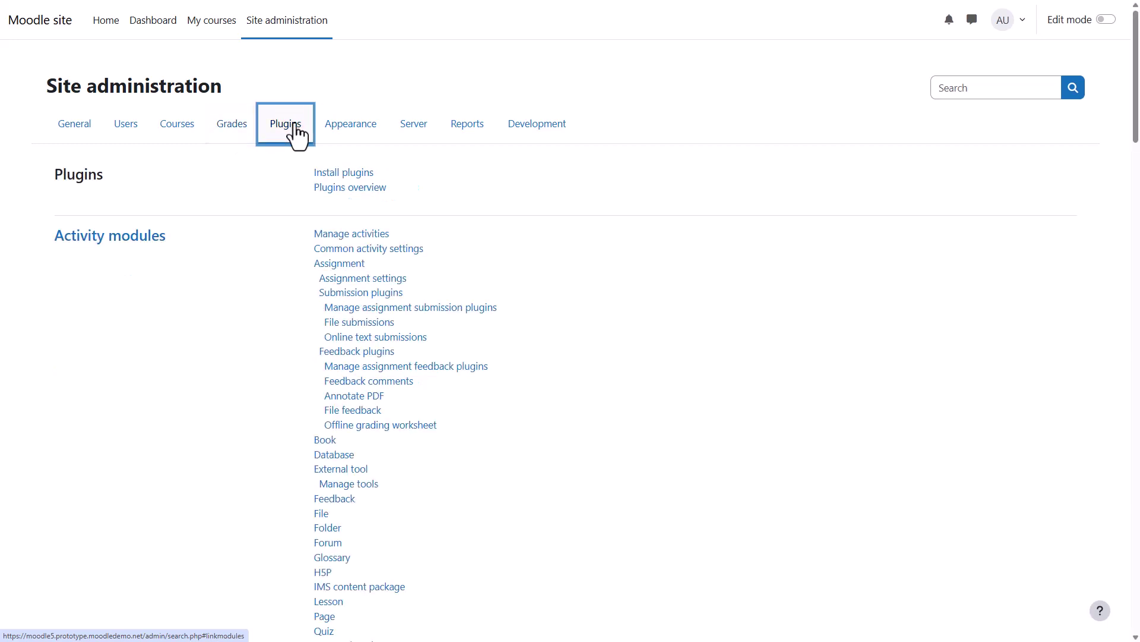
pyautogui.scroll(-4, 247, 274)
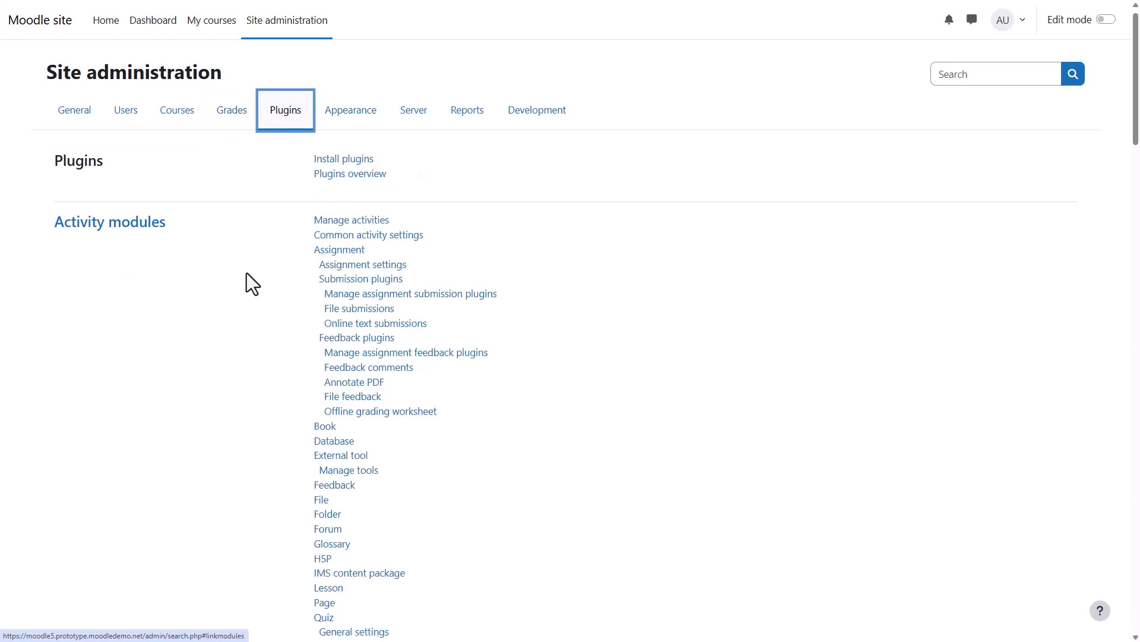
pyautogui.scroll(-2, 247, 275)
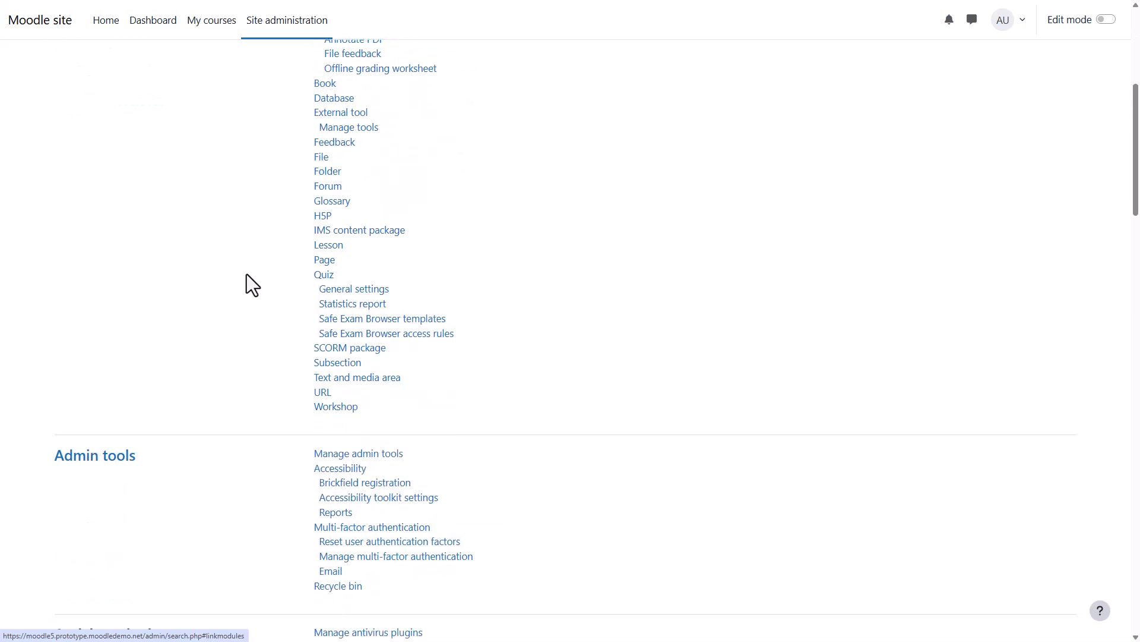
pyautogui.scroll(-2, 247, 273)
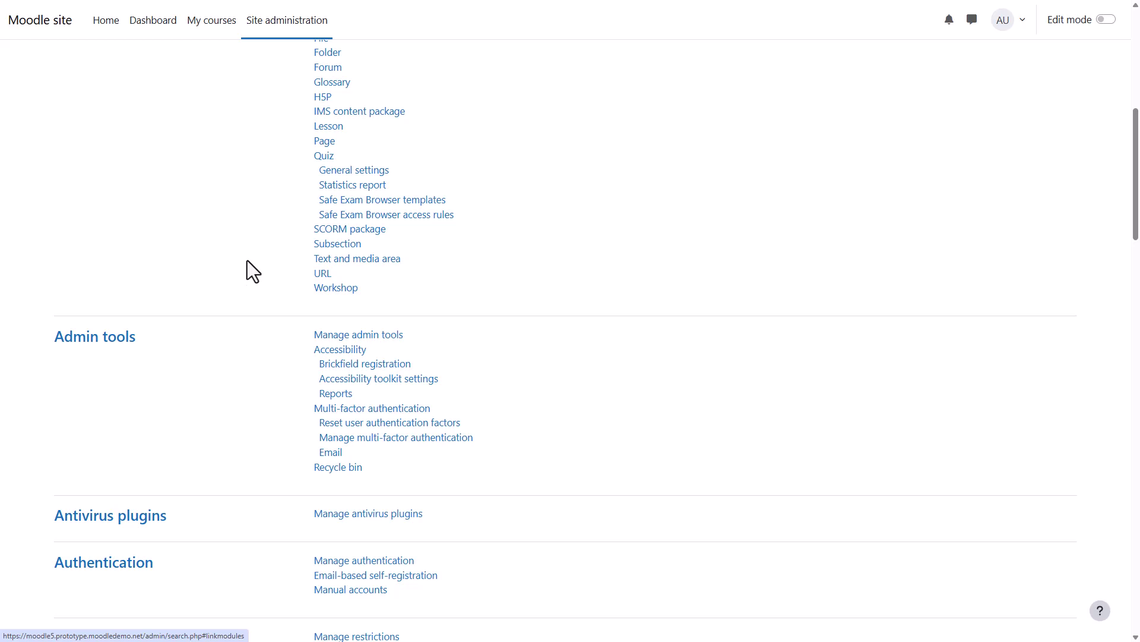
pyautogui.scroll(8, 248, 261)
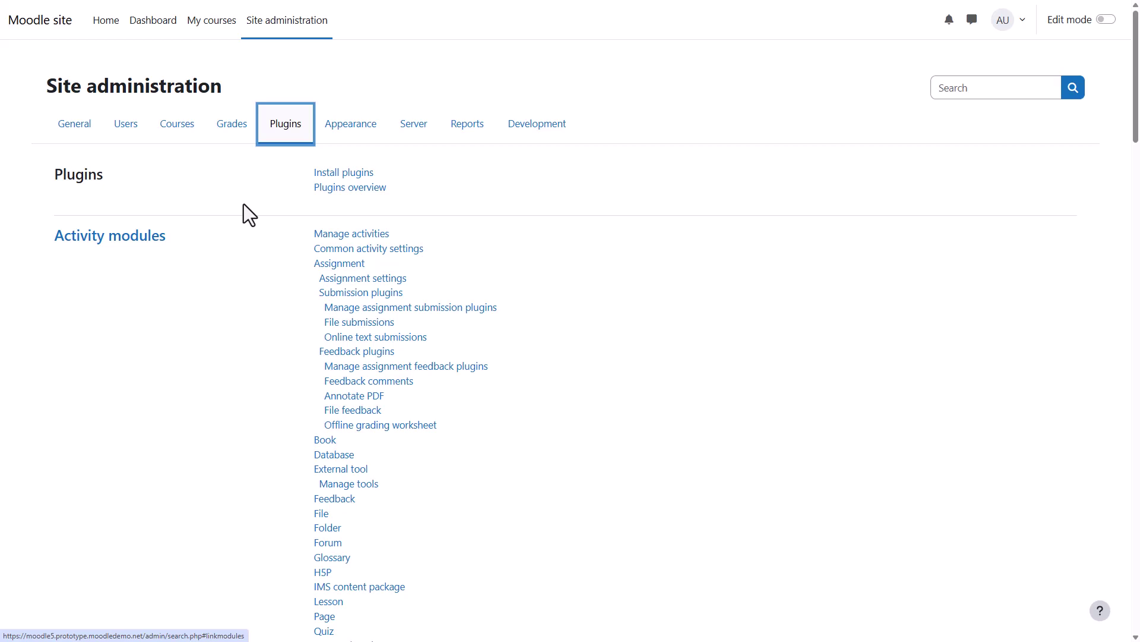
pyautogui.click(367, 134)
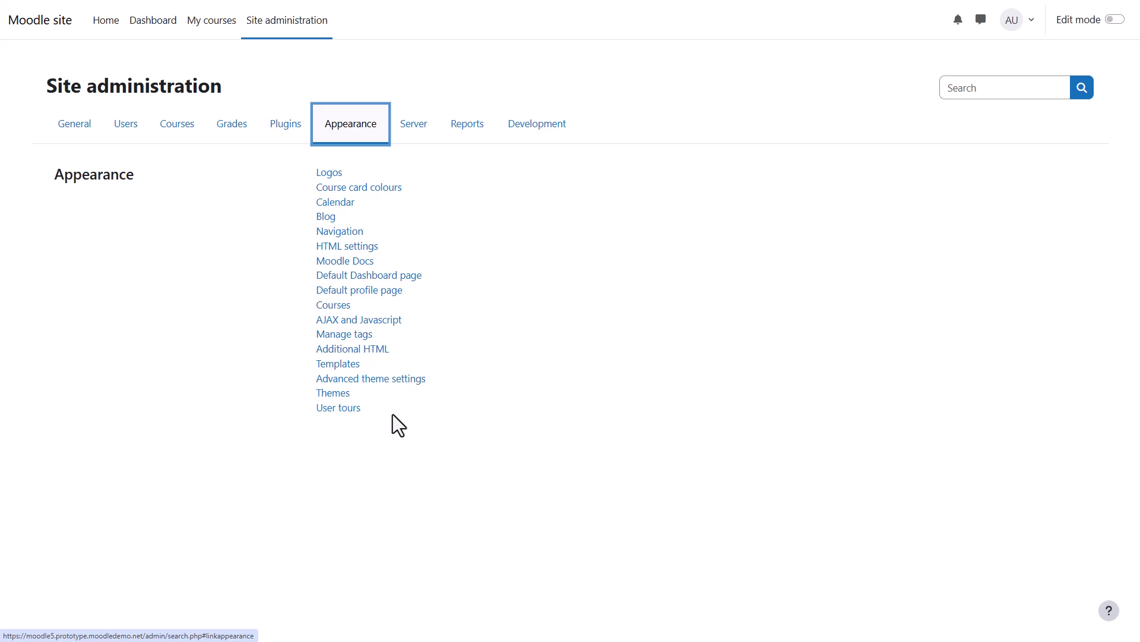
# - View the Boost and Classic themes on the Themes page, then show the Server links
pyautogui.click(338, 397)
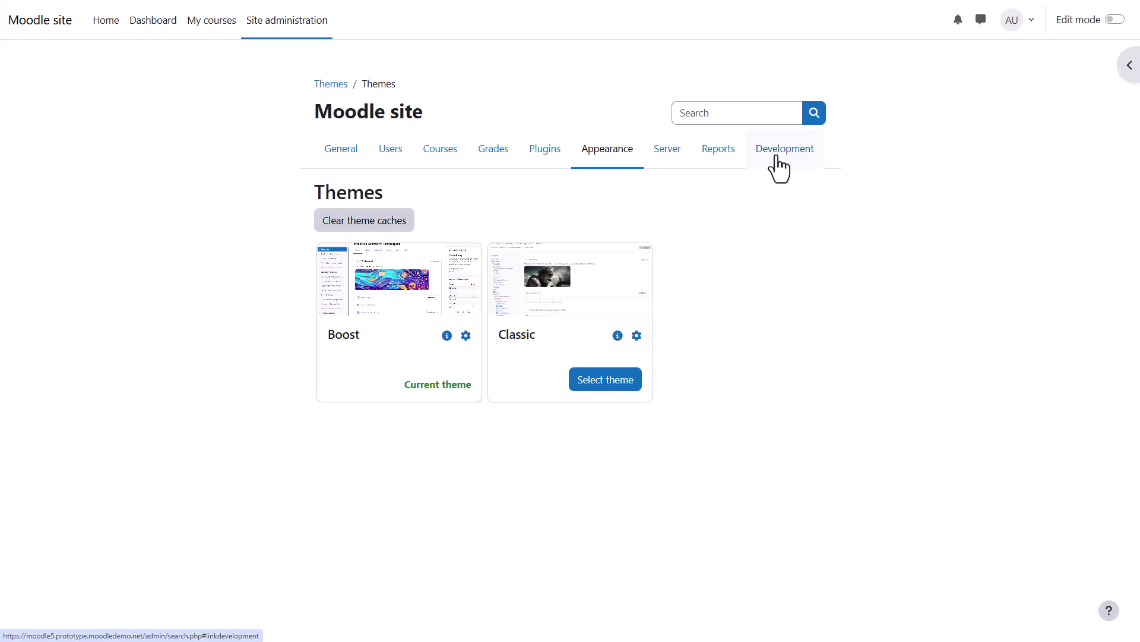
pyautogui.click(667, 149)
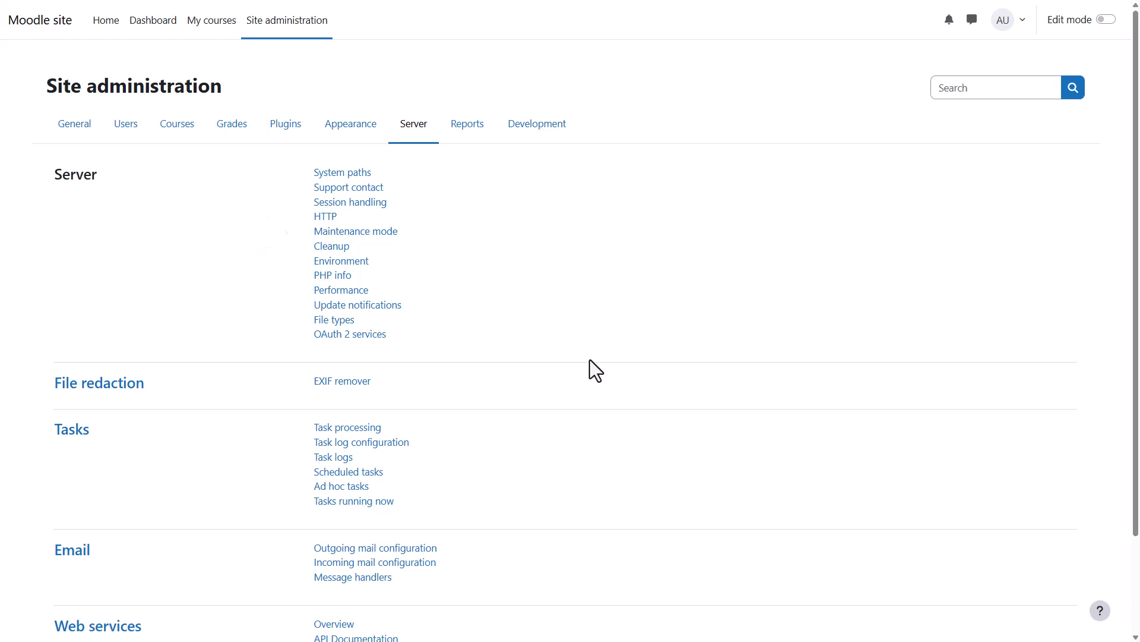
# - Look over the Reports links, then show the Development links from Debugging to XMLDB editor
pyautogui.click(479, 128)
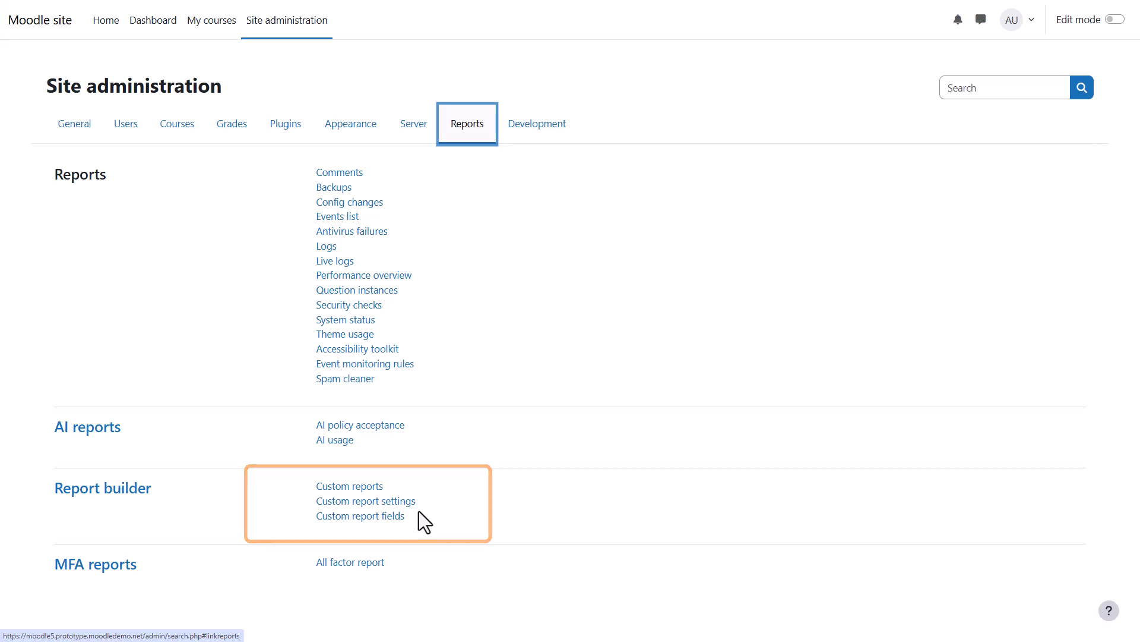
pyautogui.click(532, 125)
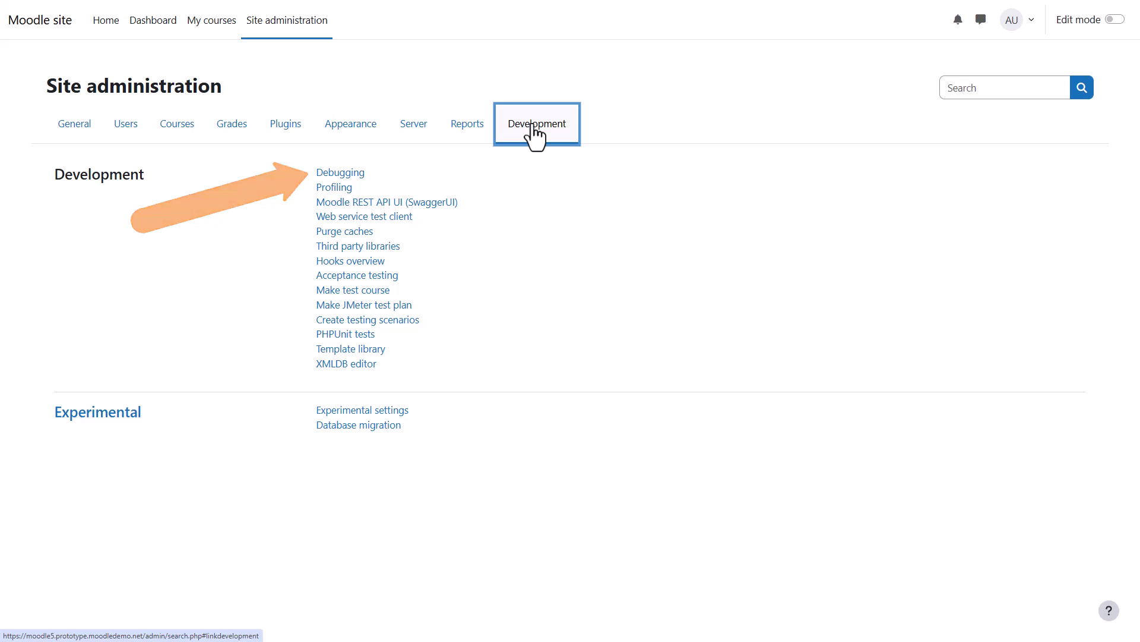
# - Open Experimental settings from the Development tab
pyautogui.click(400, 416)
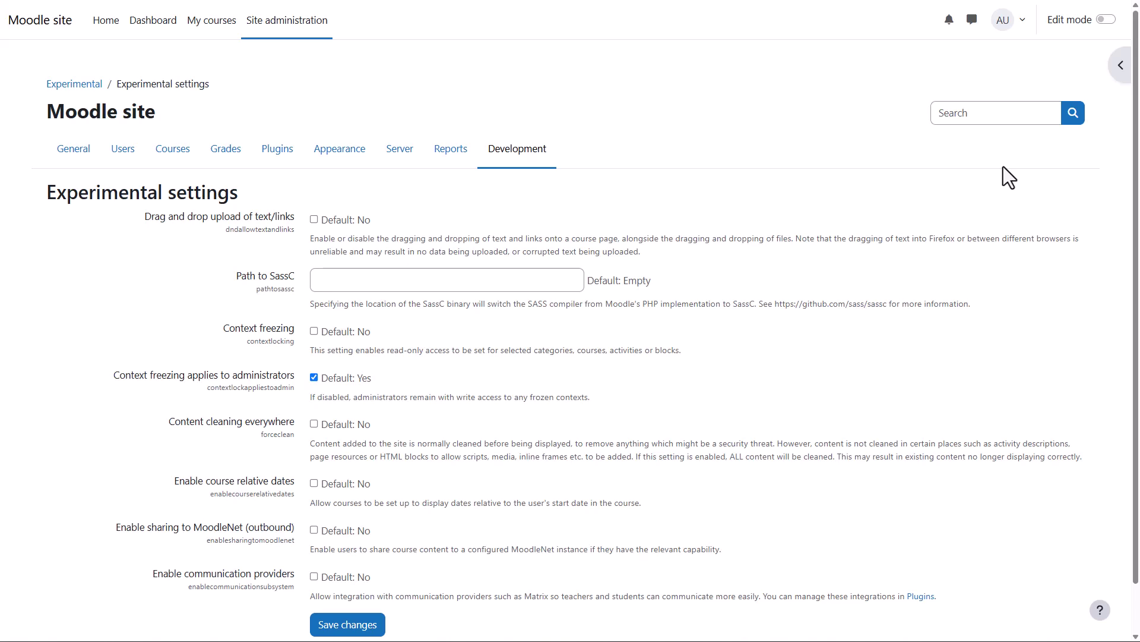
# - Search admin settings for 'site policy', open Policy settings, and show the Admin bookmarks block
pyautogui.click(1005, 115)
pyautogui.write('site ')
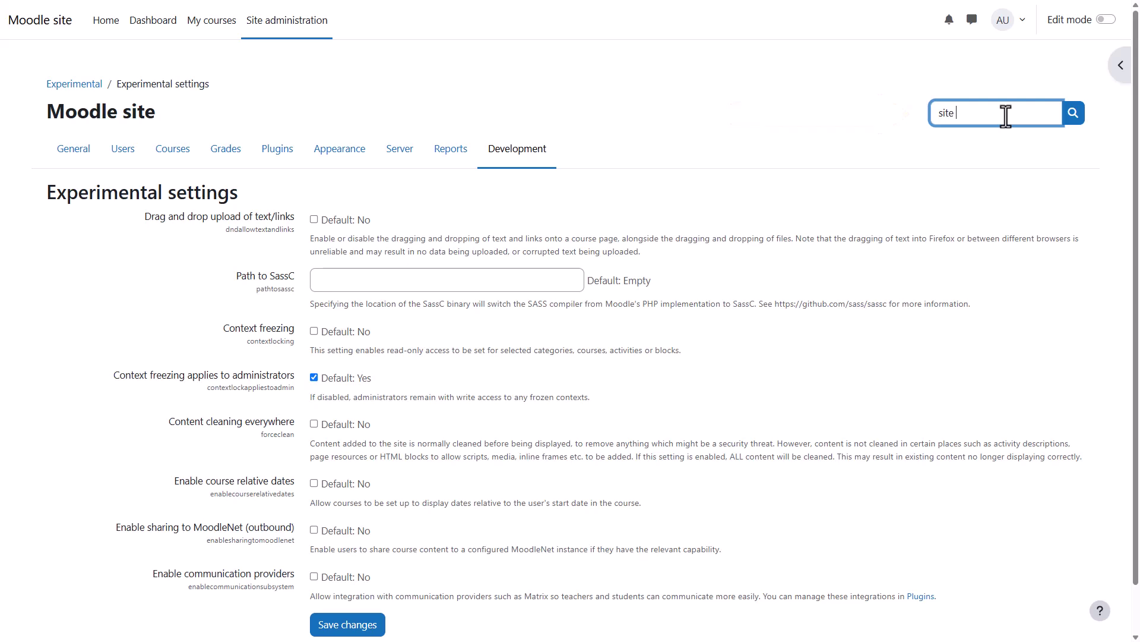
pyautogui.write('policy')
pyautogui.click(1076, 116)
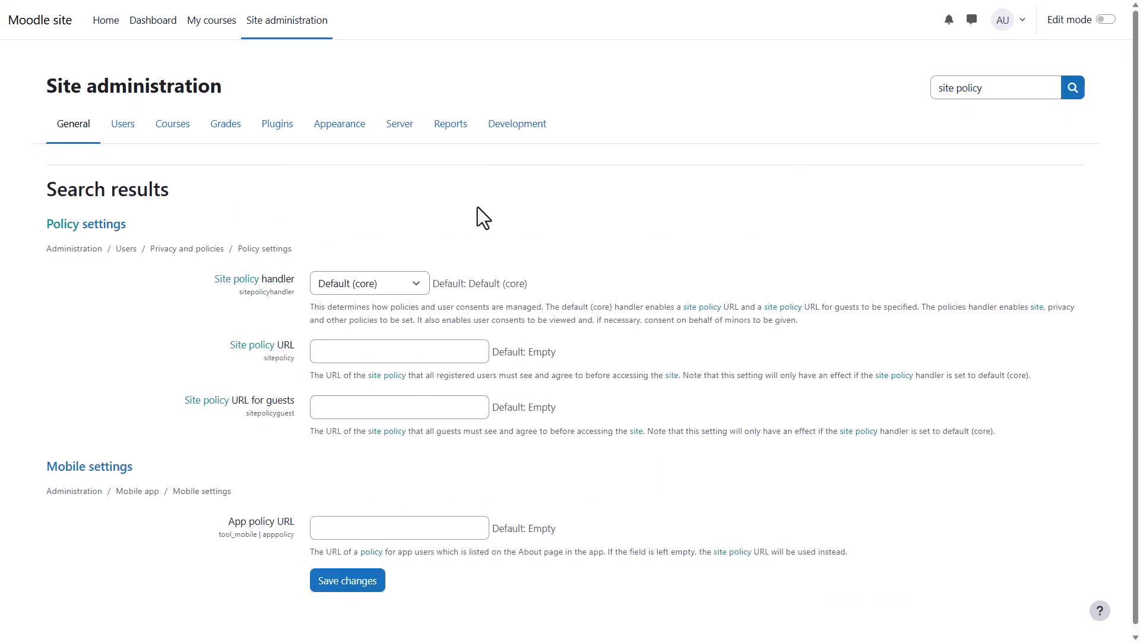
pyautogui.click(103, 226)
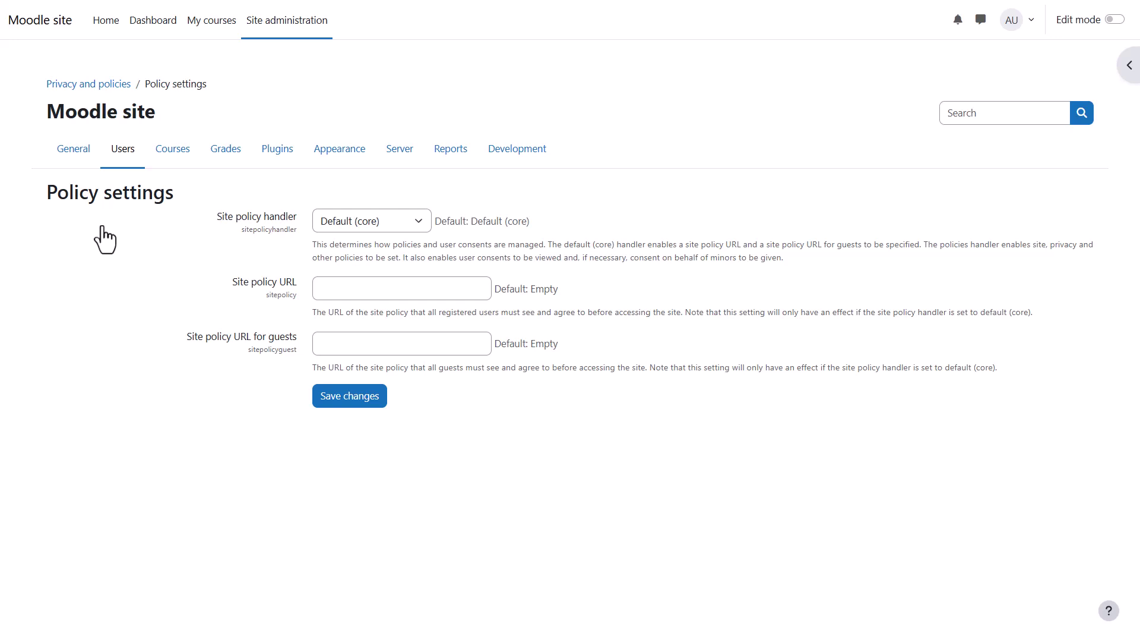
pyautogui.click(1126, 67)
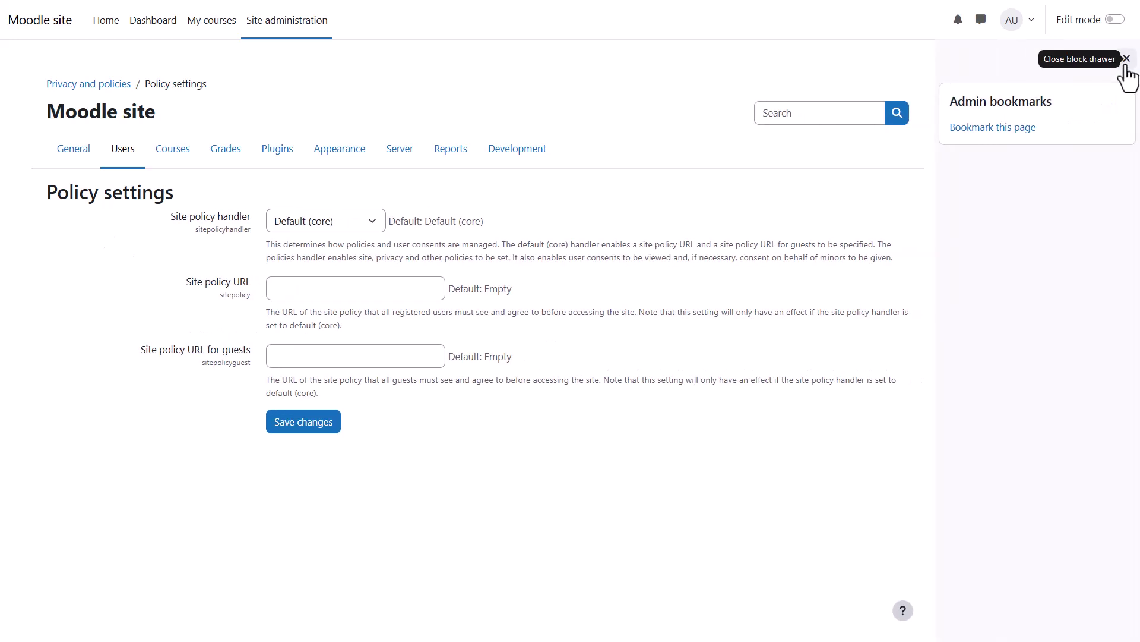